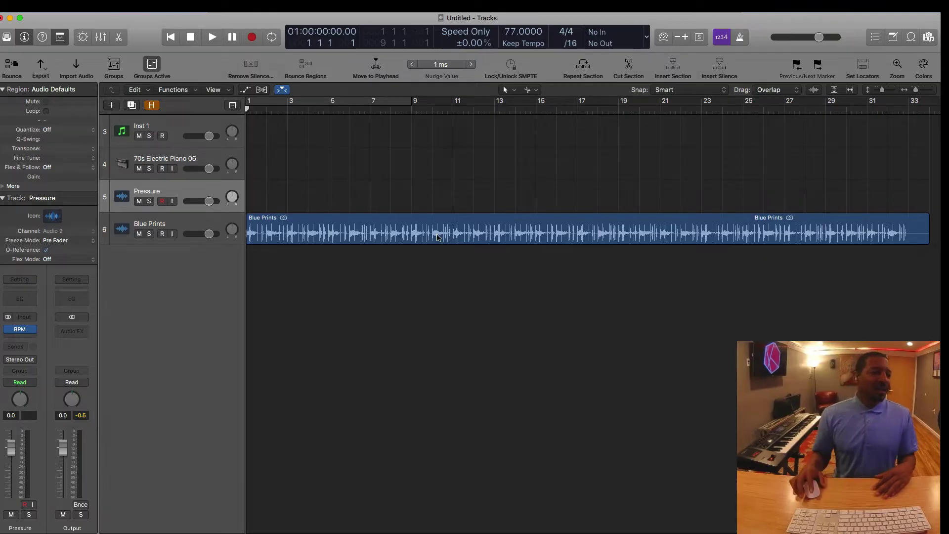
Select the Blue Prints track and adjust the timeline zoom to show more bars
{"action": "left_click", "coordinate": [216, 226]}
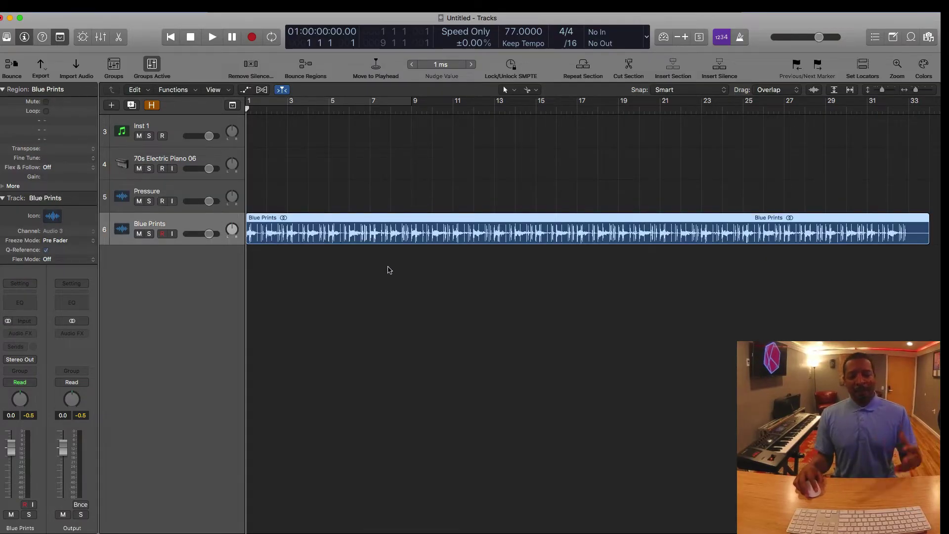
{"action": "key", "text": "super+Left"}
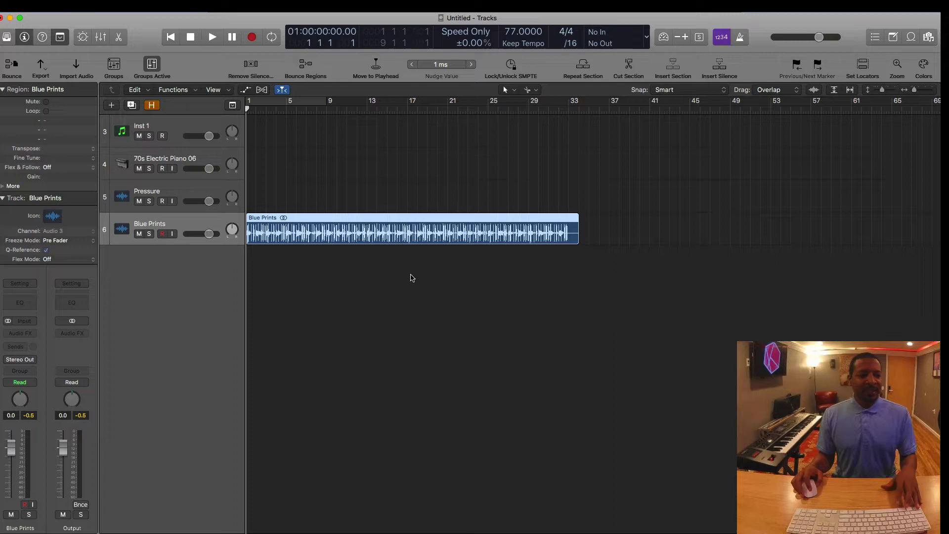
{"action": "key", "text": "super+Right"}
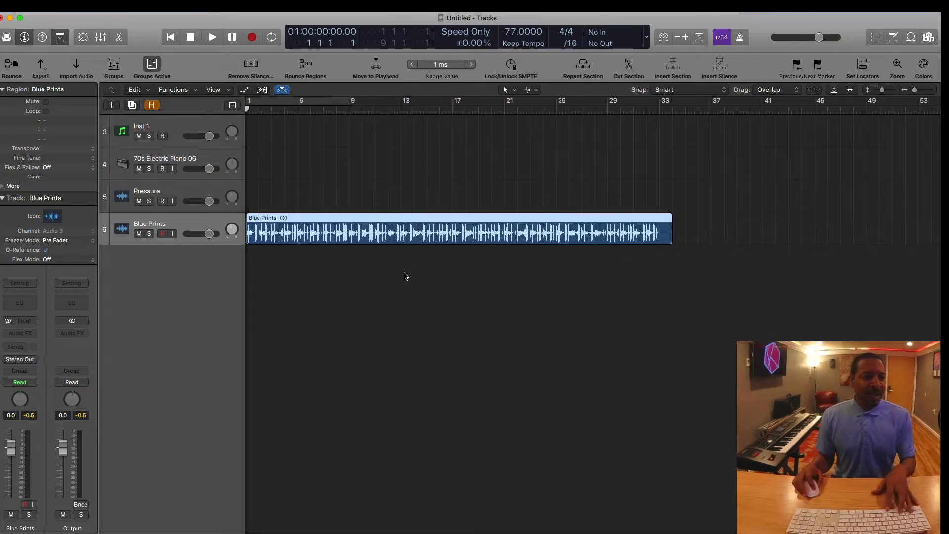
Play the project and pull the levels down to -2.6 dB and -3.4 dB, then stop
{"action": "key", "text": "space"}
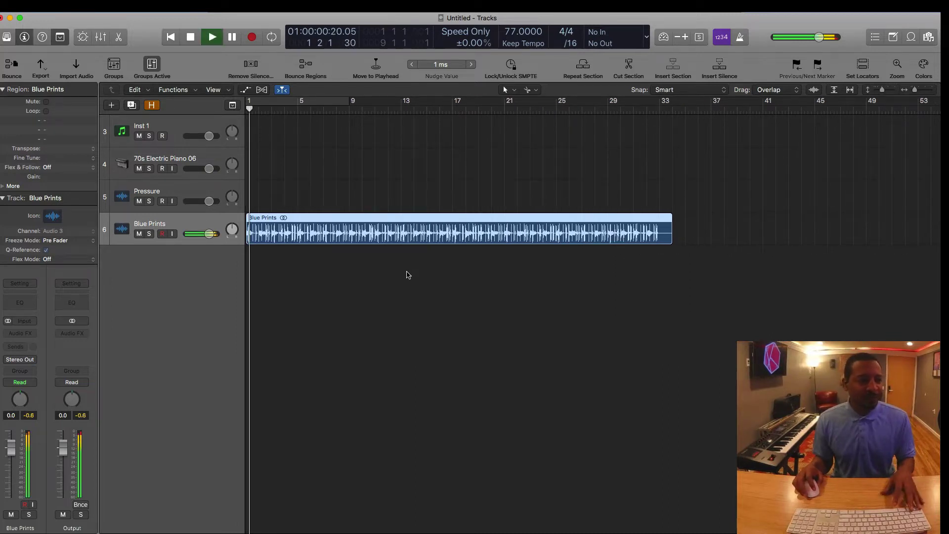
{"action": "key", "text": "super+Right"}
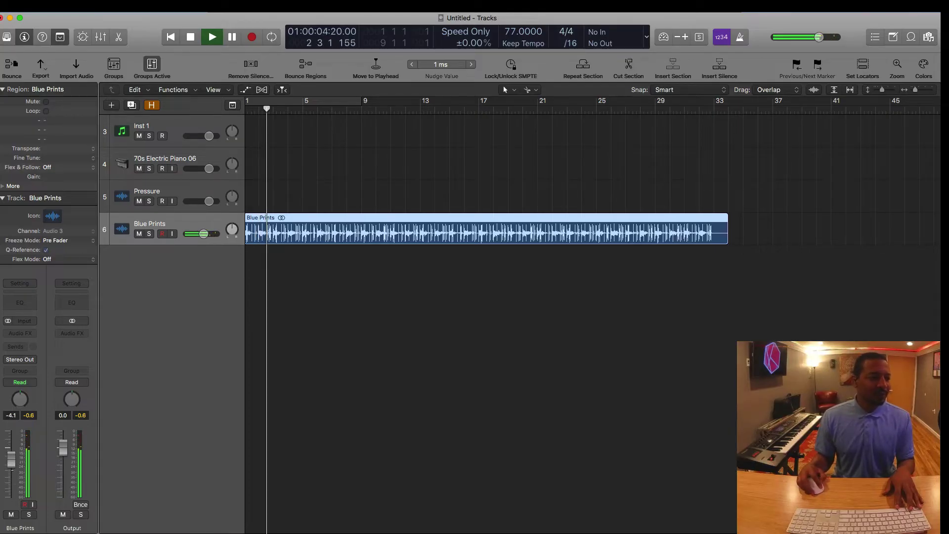
{"action": "left_click_drag", "start_coordinate": [66, 449], "coordinate": [65, 459]}
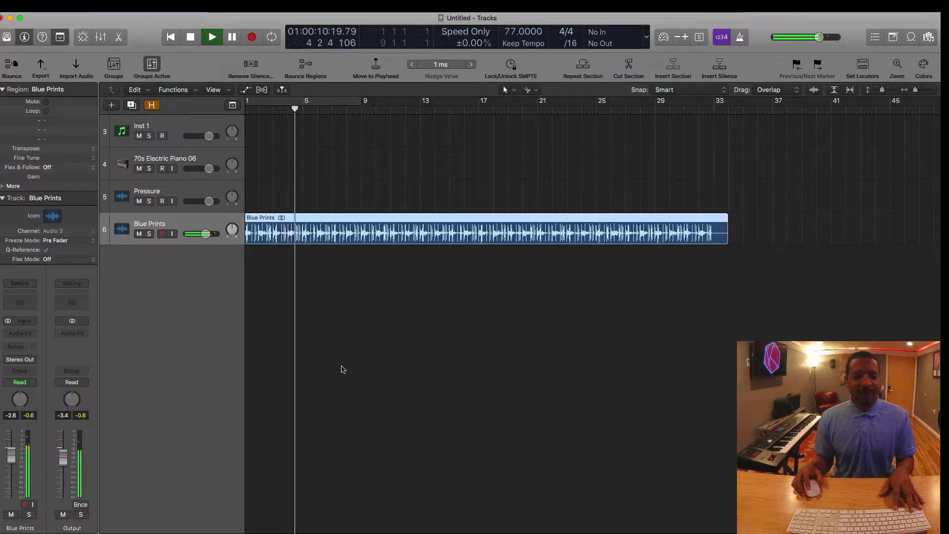
{"action": "key", "text": "super+Right"}
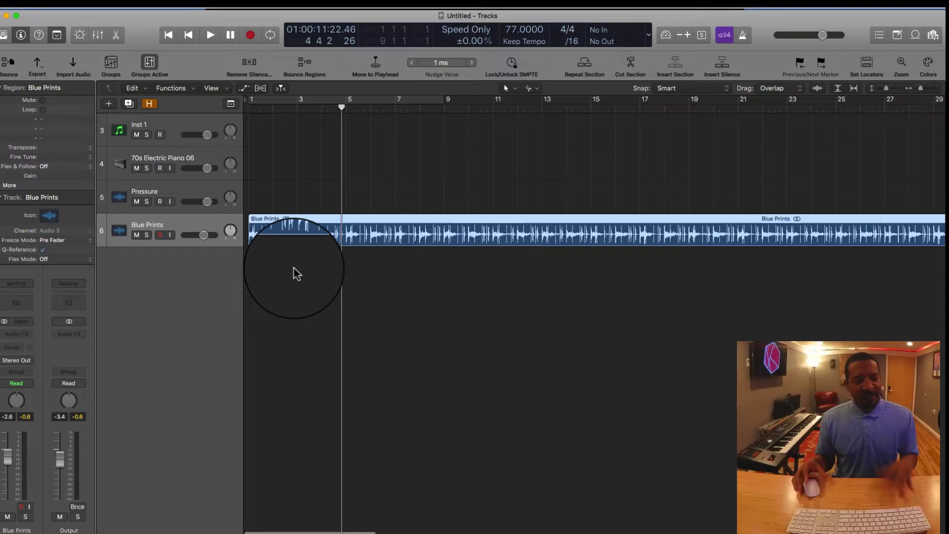
{"action": "key", "text": "space"}
{"action": "key", "text": "Return"}
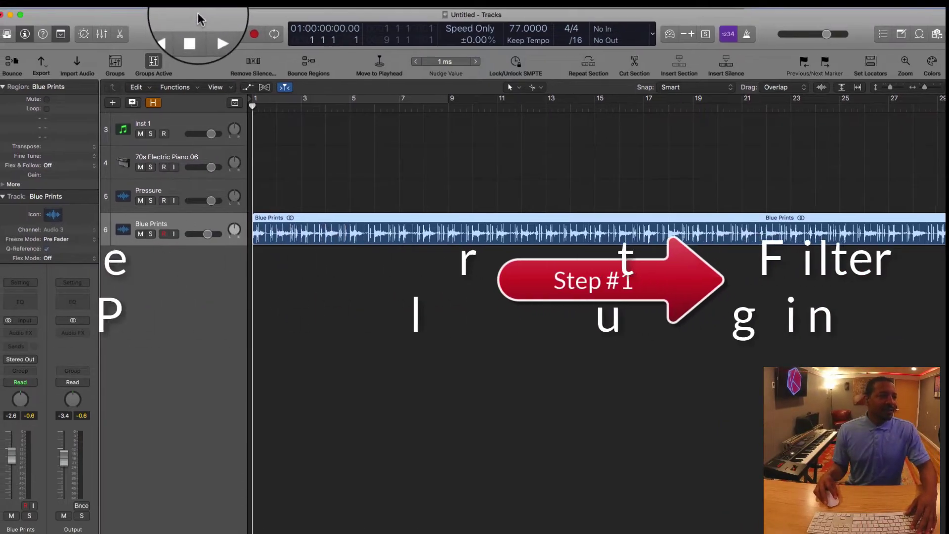
From the Blue Prints Audio FX slot, browse Audio Units > Waves > OneKnob Filter (s) > Stereo
{"action": "left_click", "coordinate": [33, 332]}
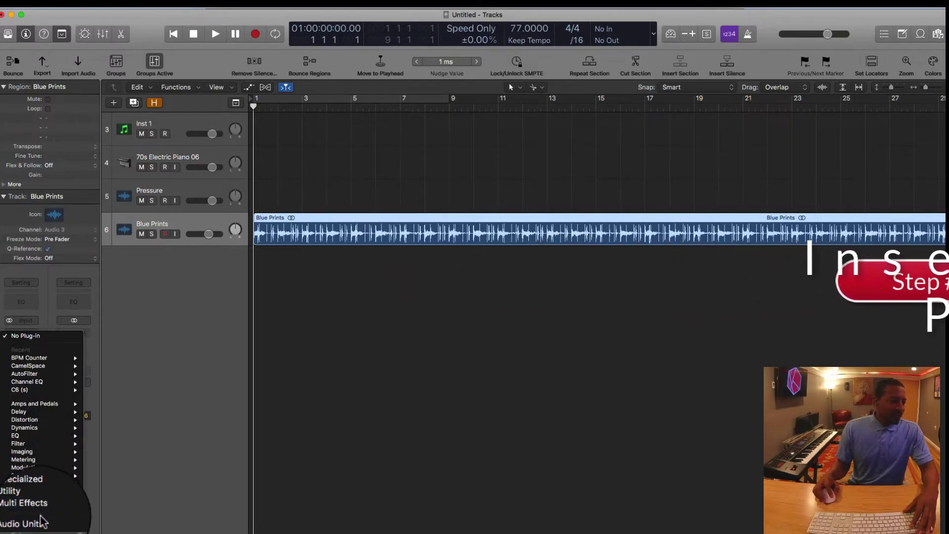
{"action": "mouse_move", "coordinate": [44, 522]}
{"action": "mouse_move", "coordinate": [114, 518]}
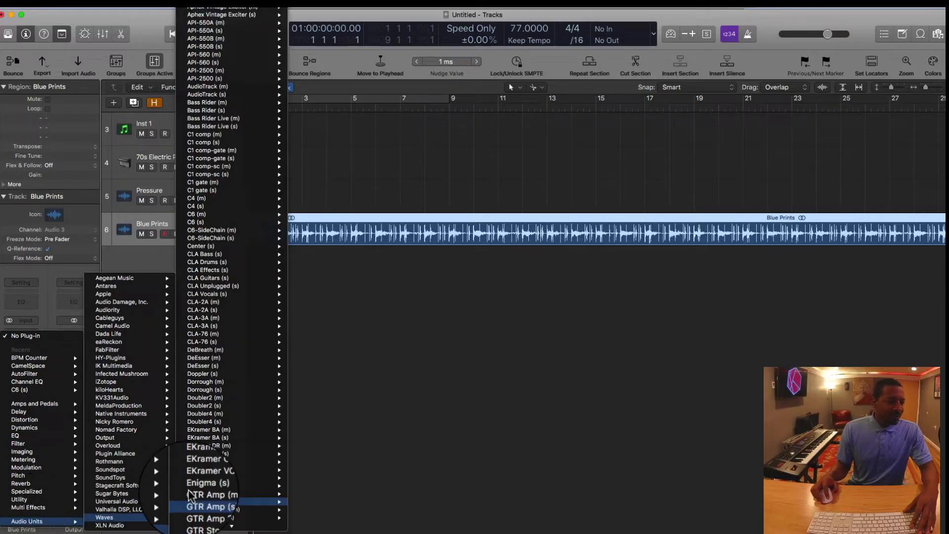
{"action": "mouse_move", "coordinate": [243, 453]}
{"action": "scroll", "coordinate": [243, 454], "scroll_direction": "down", "scroll_amount": 15}
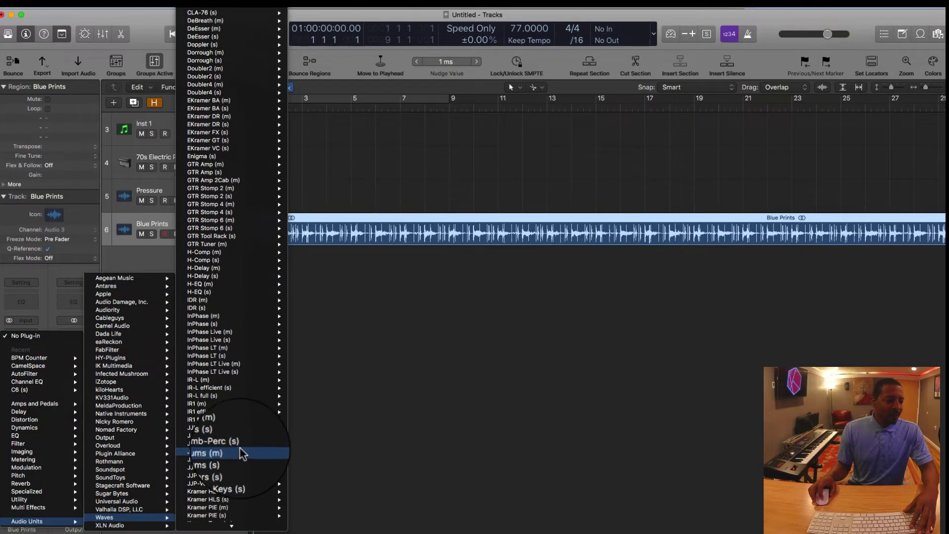
{"action": "scroll", "coordinate": [241, 452], "scroll_direction": "down", "scroll_amount": 12}
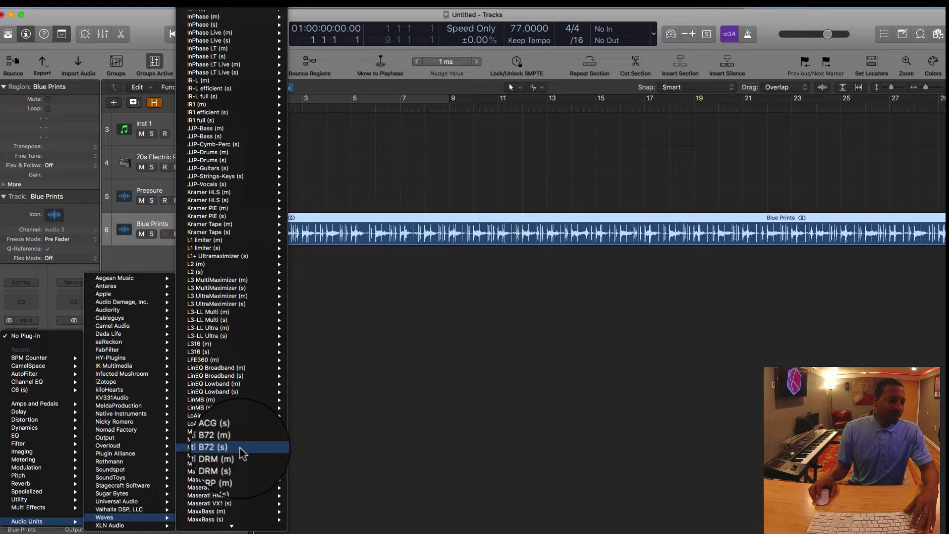
{"action": "scroll", "coordinate": [242, 453], "scroll_direction": "down", "scroll_amount": 10}
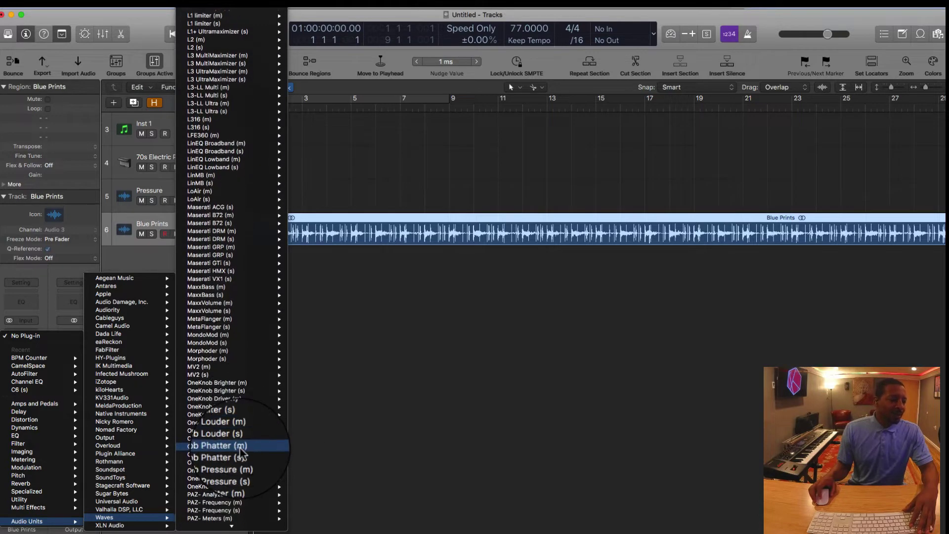
{"action": "scroll", "coordinate": [241, 451], "scroll_direction": "down", "scroll_amount": 1}
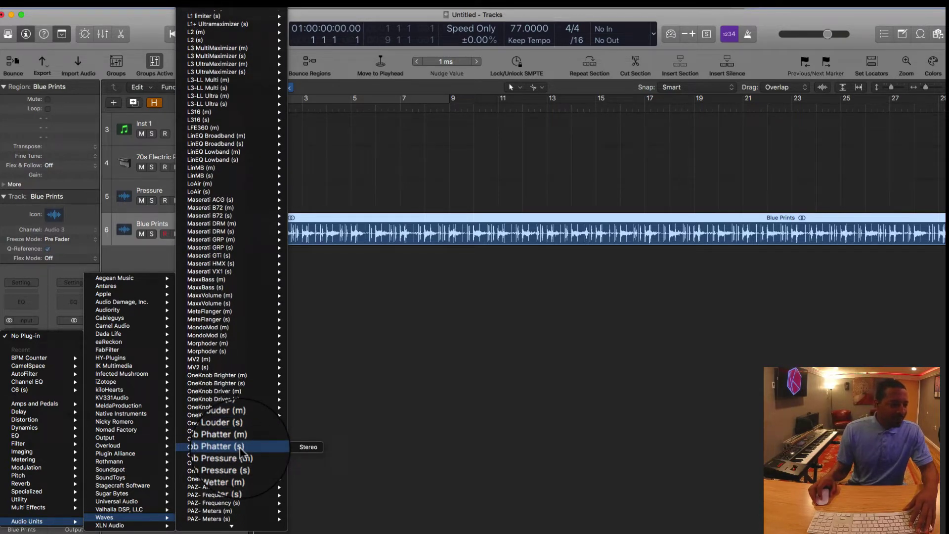
{"action": "mouse_move", "coordinate": [247, 417]}
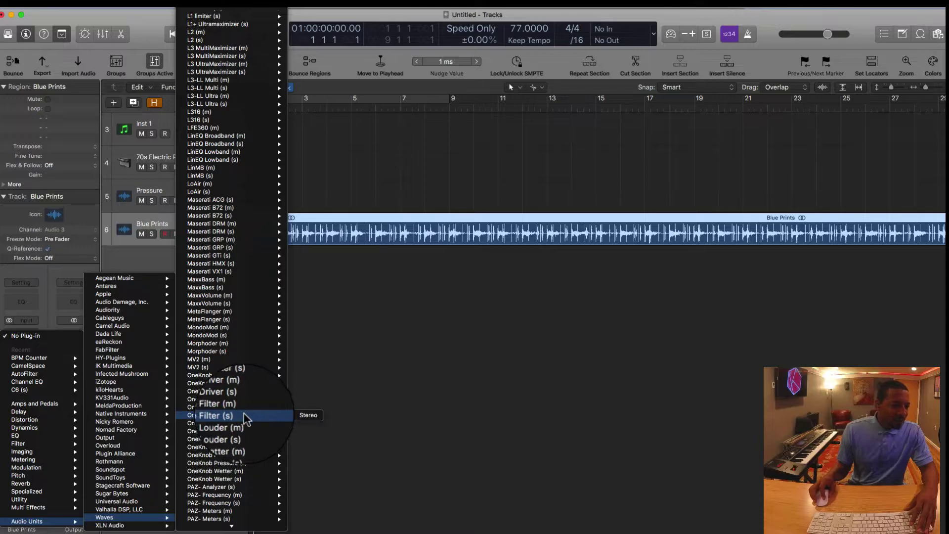
Insert the stereo OneKnob Filter (s) on Blue Prints and sweep its knob during playback
{"action": "left_click", "coordinate": [302, 418]}
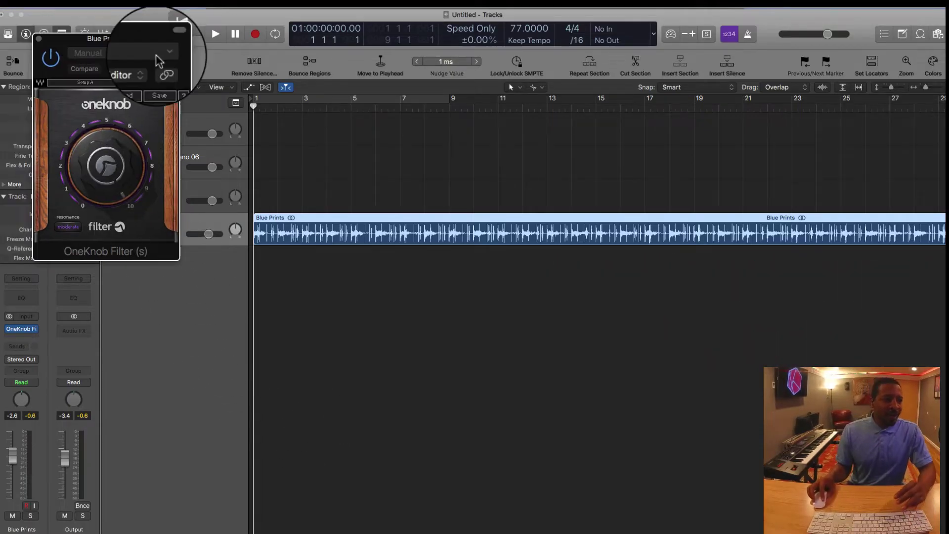
{"action": "left_click_drag", "start_coordinate": [96, 25], "coordinate": [577, 272]}
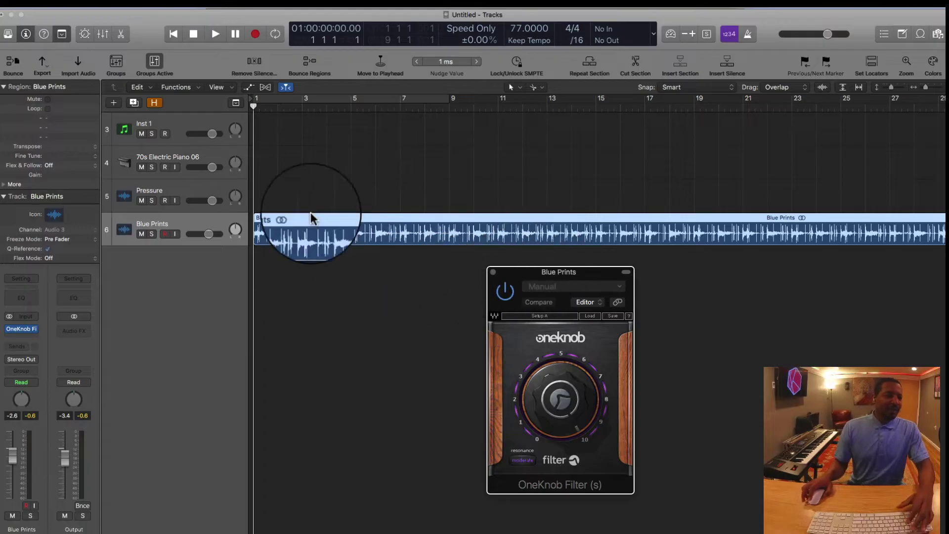
{"action": "key", "text": "space"}
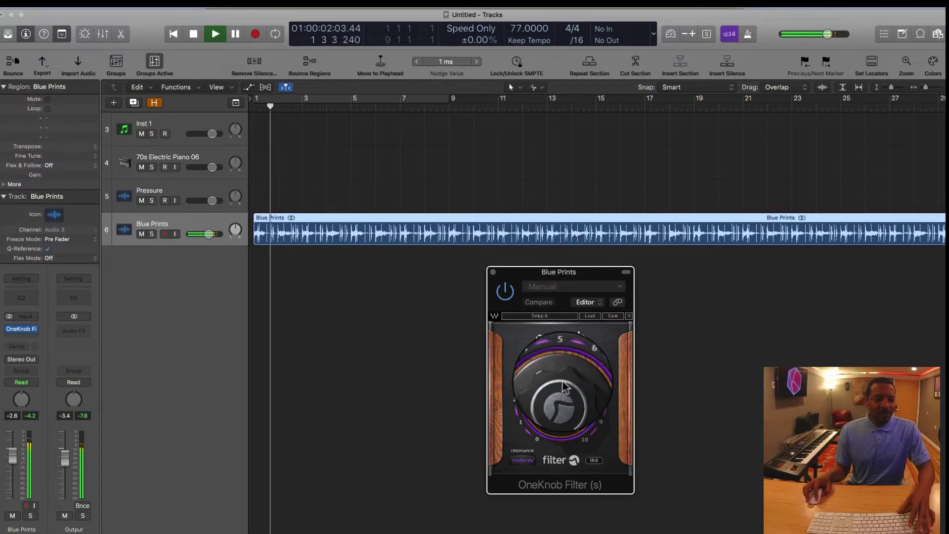
{"action": "left_click_drag", "start_coordinate": [561, 399], "coordinate": [560, 423]}
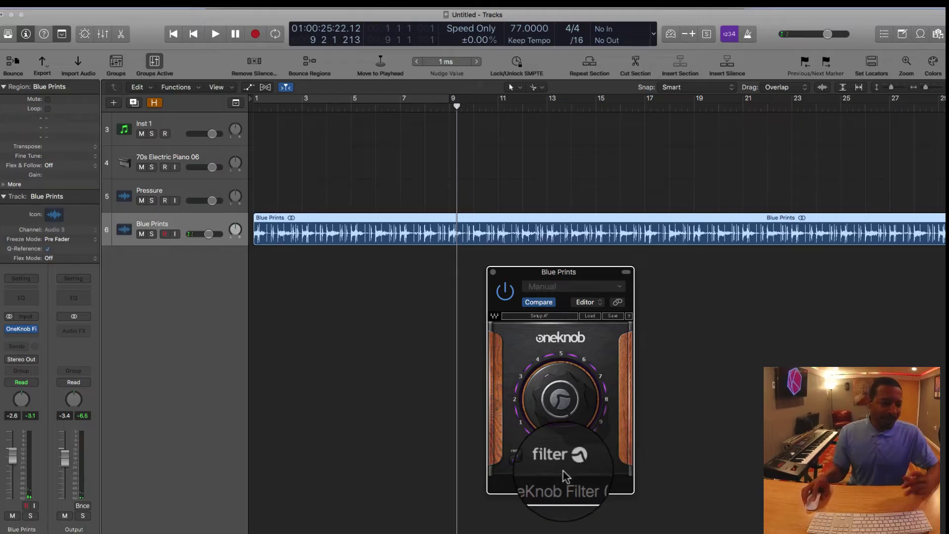
{"action": "left_click_drag", "start_coordinate": [587, 272], "coordinate": [469, 271]}
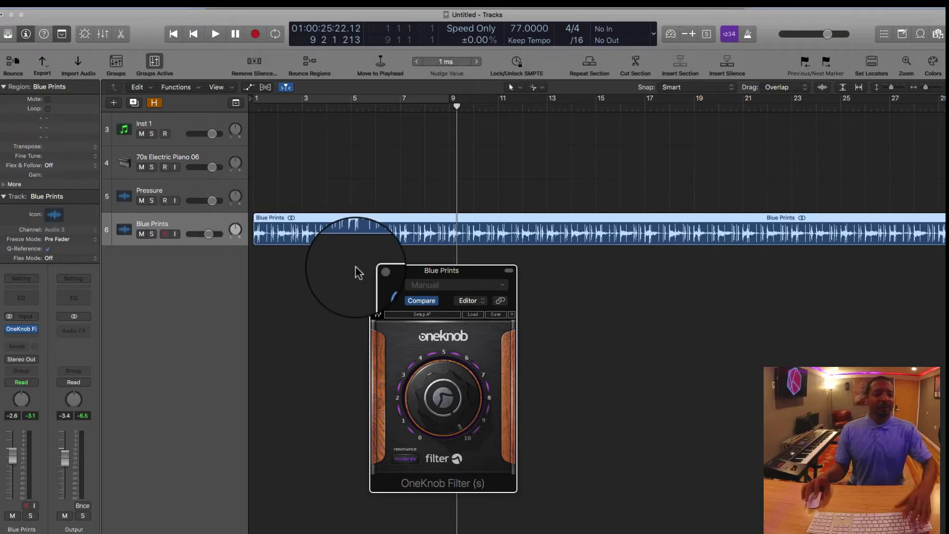
Audition the OneKnob filter amount during playback, move its window aside, and show all automation lanes
{"action": "left_click", "coordinate": [287, 314]}
{"action": "key", "text": "space"}
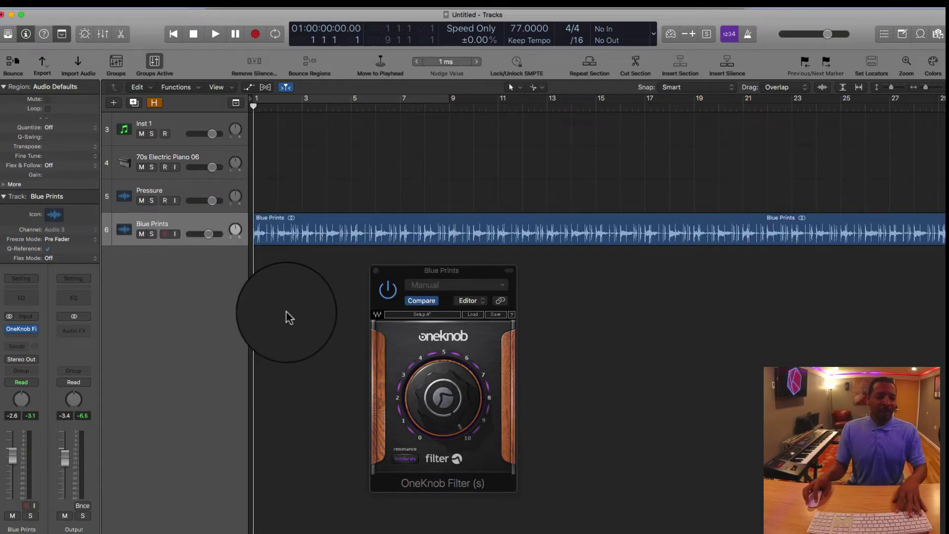
{"action": "key", "text": "space"}
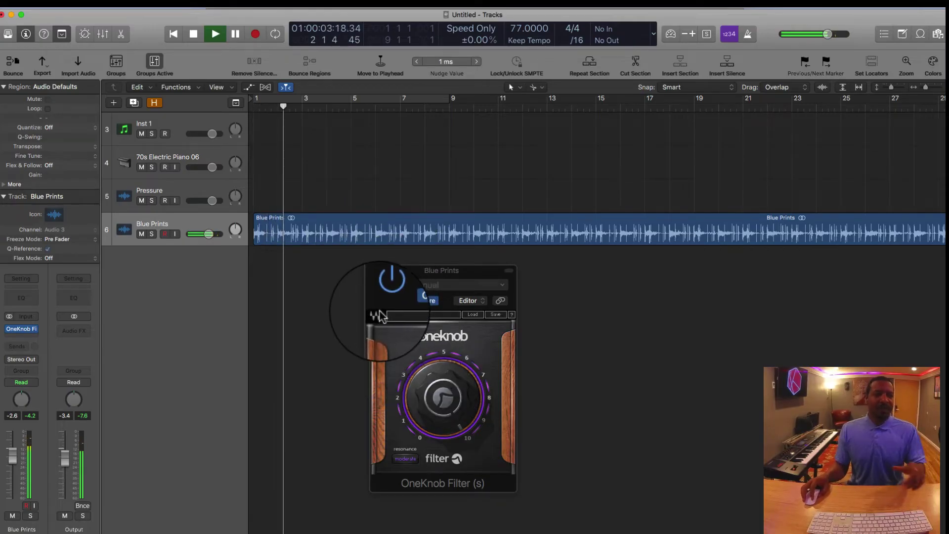
{"action": "left_click_drag", "start_coordinate": [409, 395], "coordinate": [408, 436]}
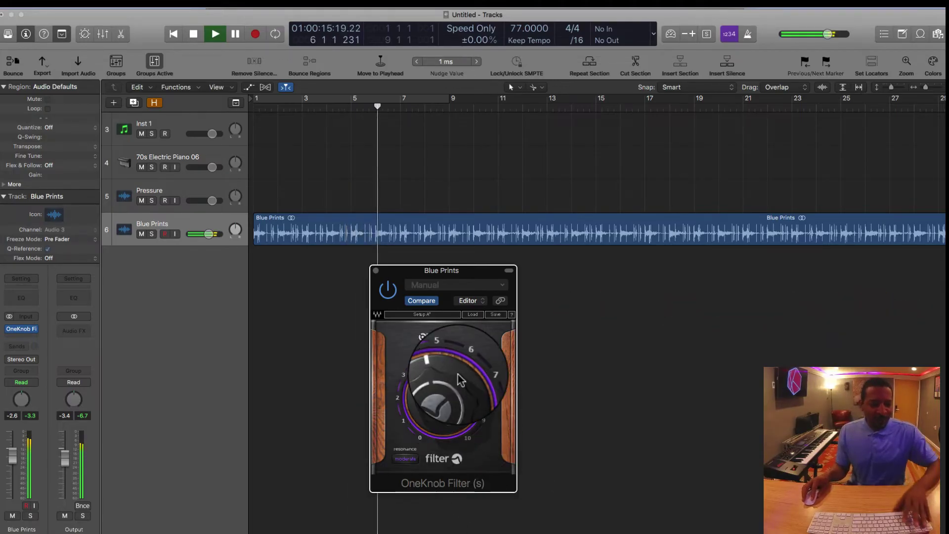
{"action": "key", "text": "space"}
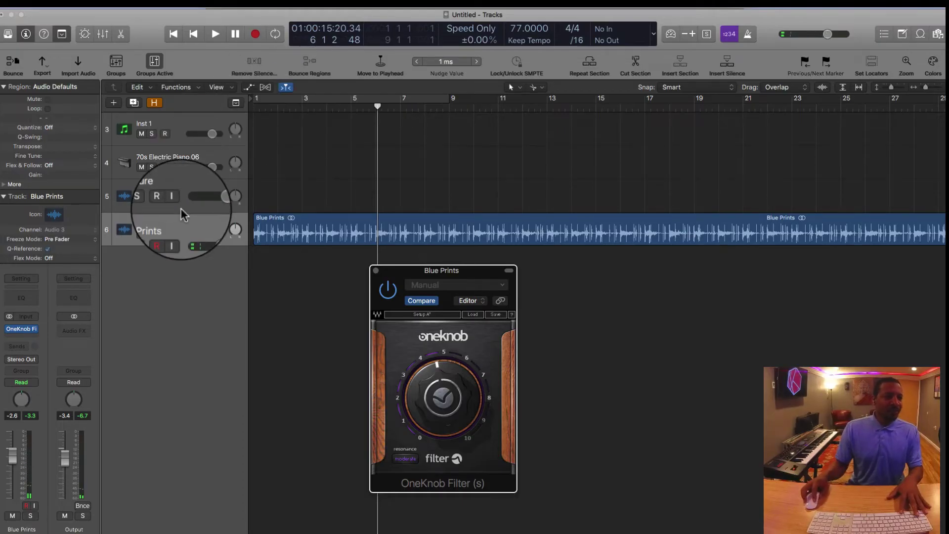
{"action": "left_click_drag", "start_coordinate": [405, 275], "coordinate": [674, 275]}
{"action": "key", "text": "a"}
{"action": "key", "text": "a"}
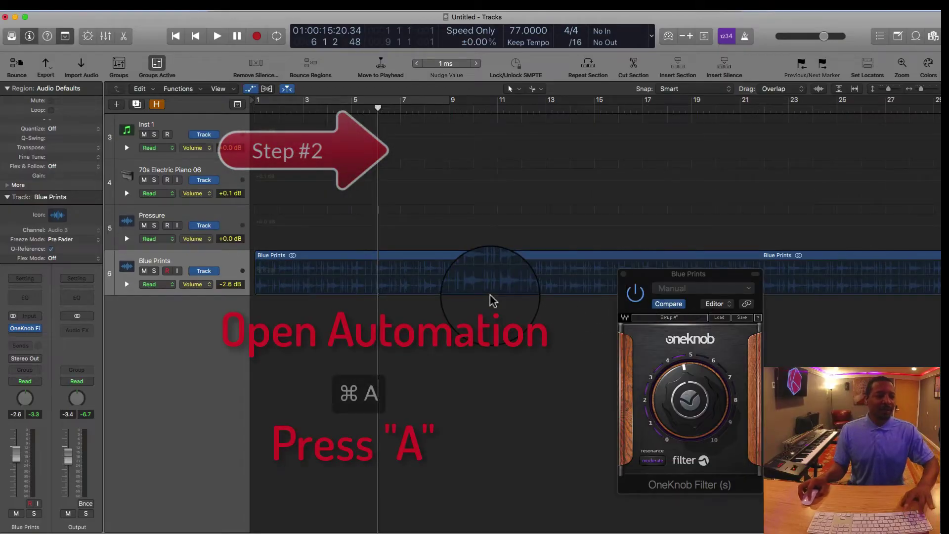
Switch the Blue Prints automation parameter from Volume to the OneKnob Filter amount
{"action": "left_click", "coordinate": [210, 286]}
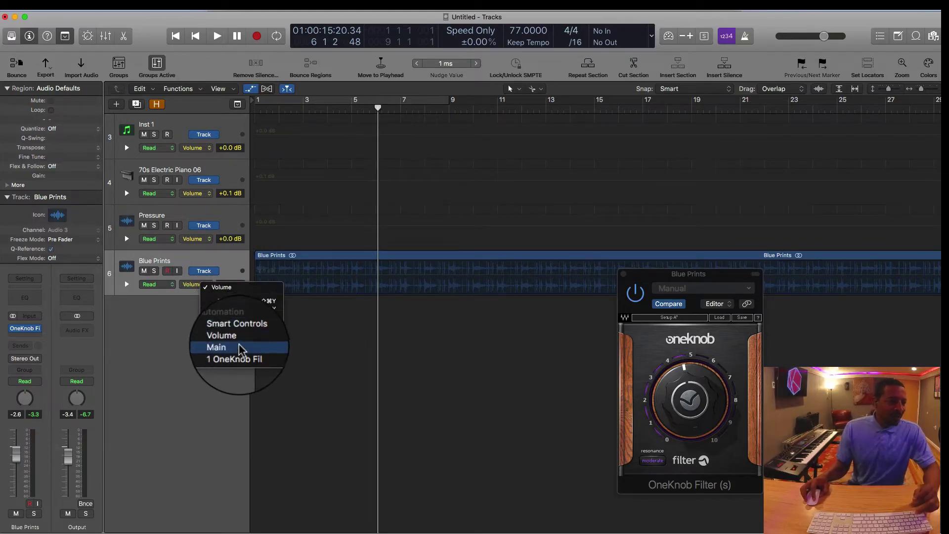
{"action": "mouse_move", "coordinate": [239, 355]}
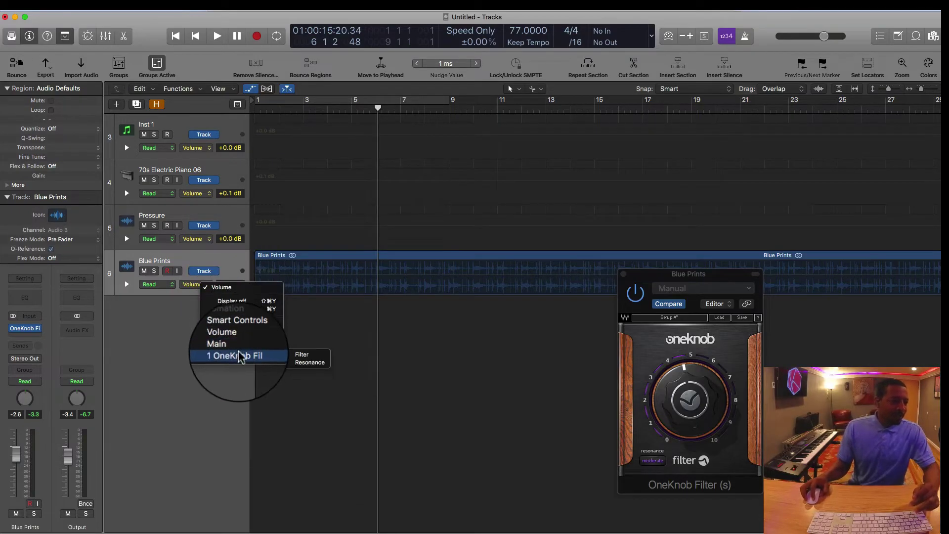
{"action": "left_click", "coordinate": [312, 357]}
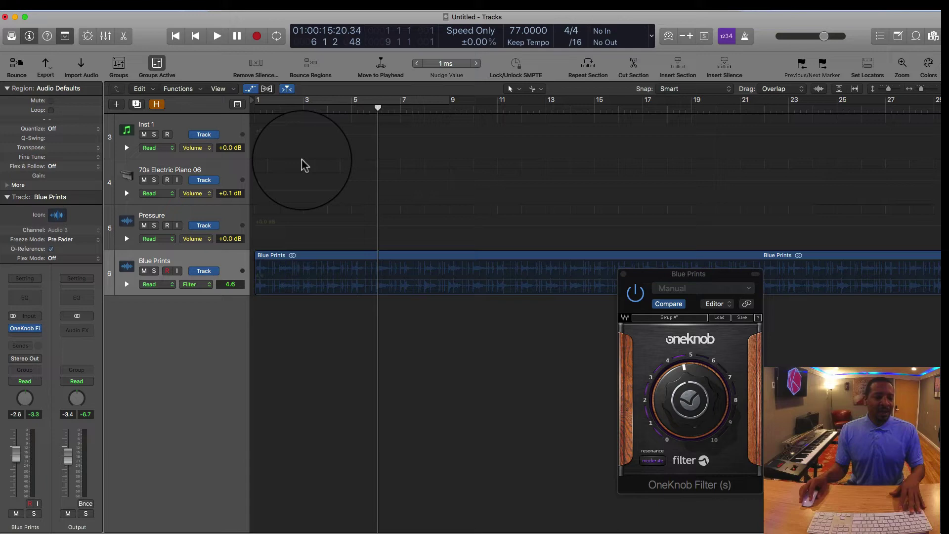
Play from bar 1, create the Filter automation line at 4.6, and zoom in around bar 3
{"action": "key", "text": "Return"}
{"action": "key", "text": "space"}
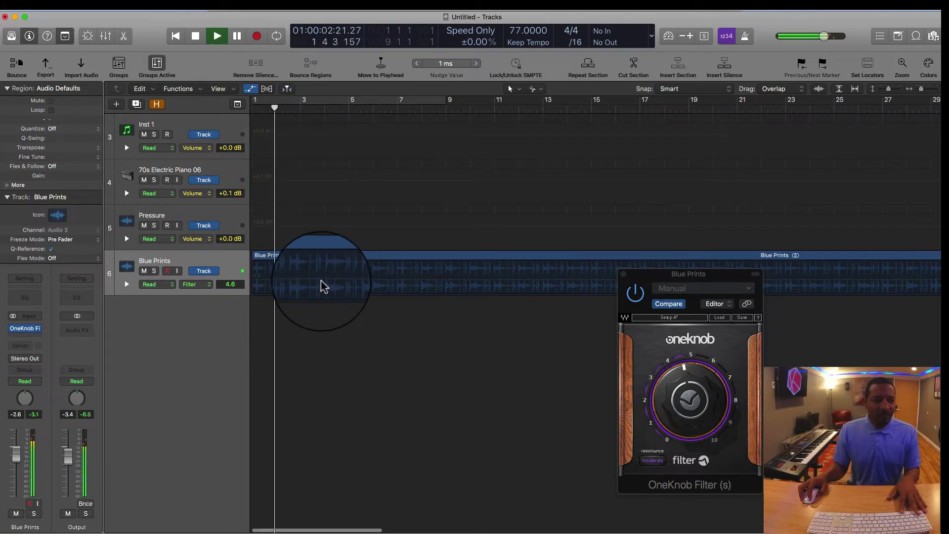
{"action": "scroll", "coordinate": [317, 285], "scroll_direction": "right", "scroll_amount": 1}
{"action": "scroll", "coordinate": [303, 284], "scroll_direction": "left", "scroll_amount": 1}
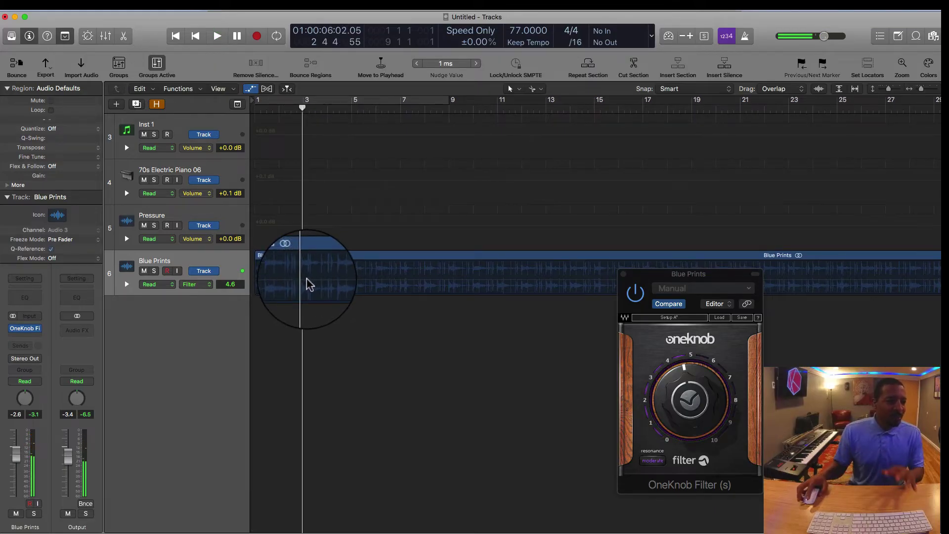
{"action": "left_click", "coordinate": [310, 285]}
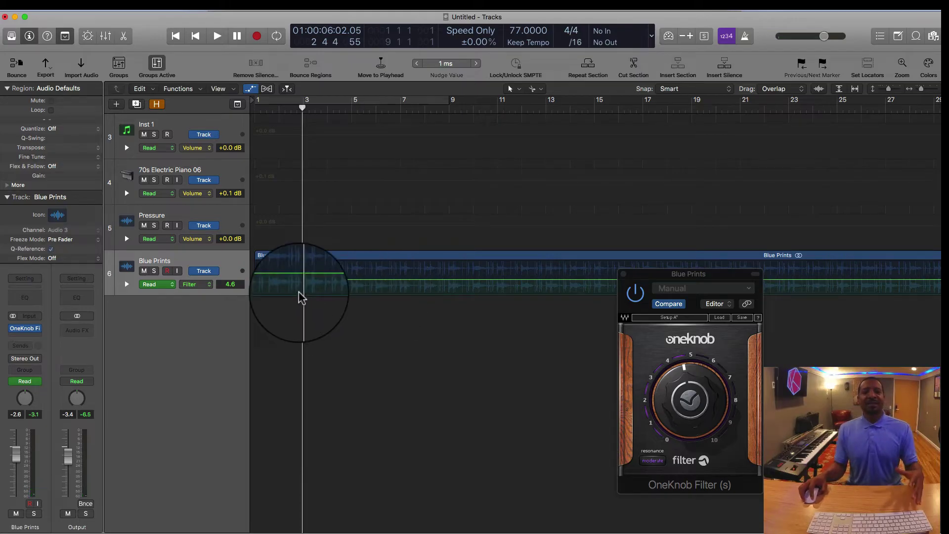
{"action": "scroll", "coordinate": [310, 286], "scroll_direction": "up", "scroll_amount": 5}
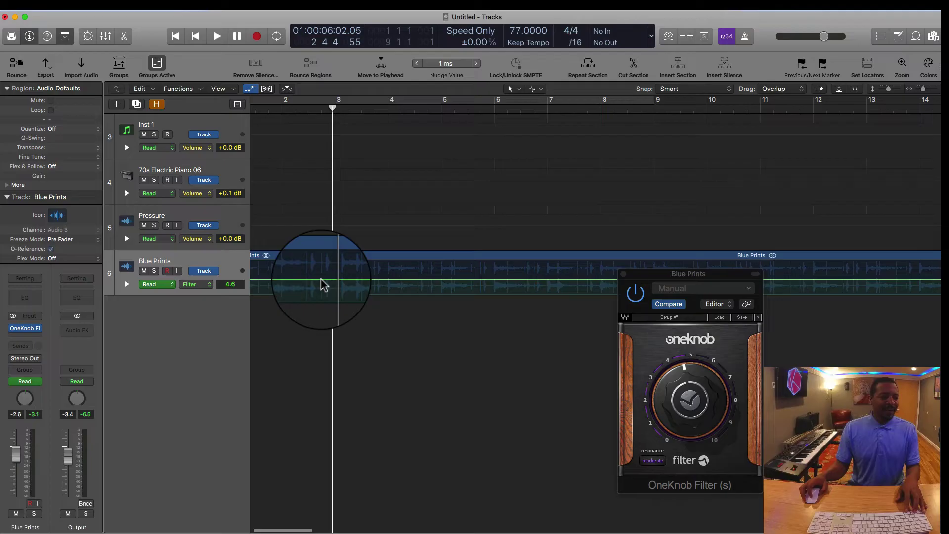
{"action": "scroll", "coordinate": [306, 286], "scroll_direction": "right", "scroll_amount": 1}
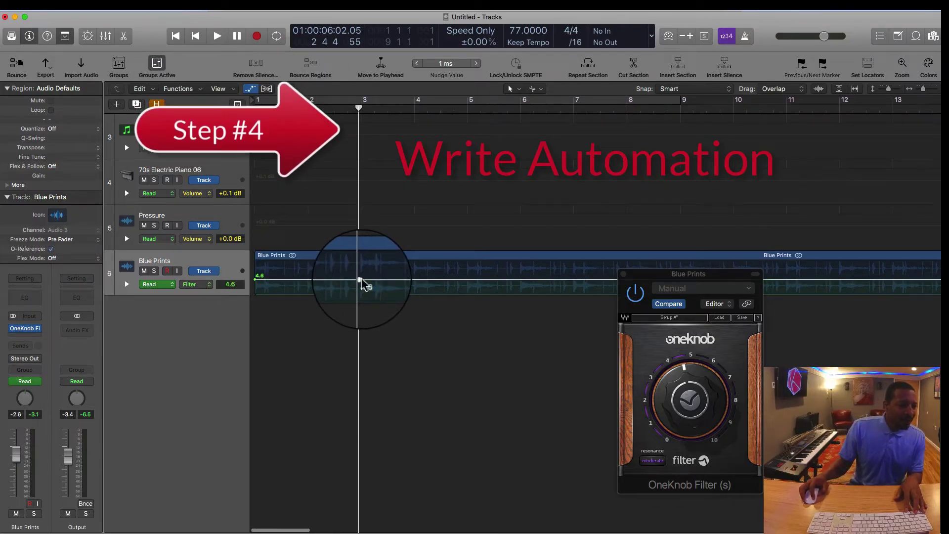
Add a Filter automation point at bar 3 and raise the stretch before it to 10.0
{"action": "scroll", "coordinate": [359, 286], "scroll_direction": "up", "scroll_amount": 4}
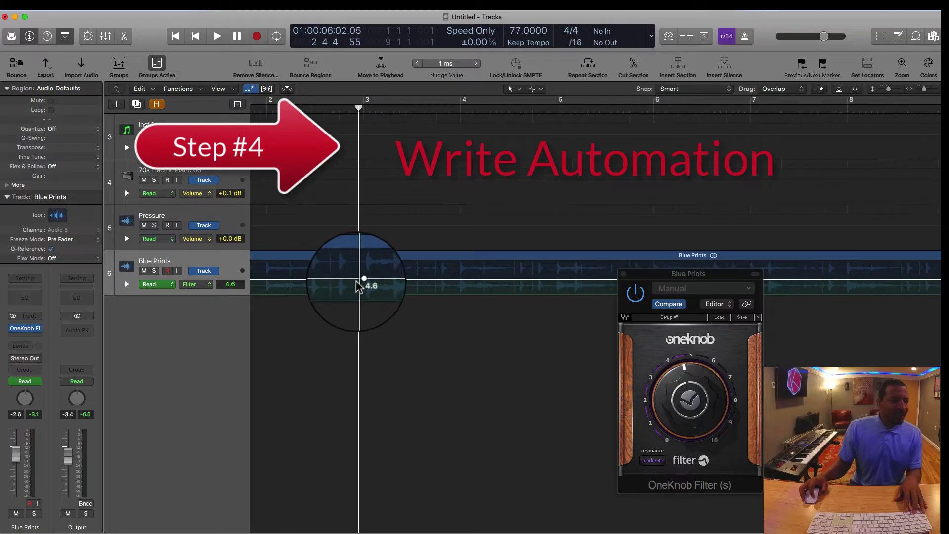
{"action": "left_click", "coordinate": [357, 280]}
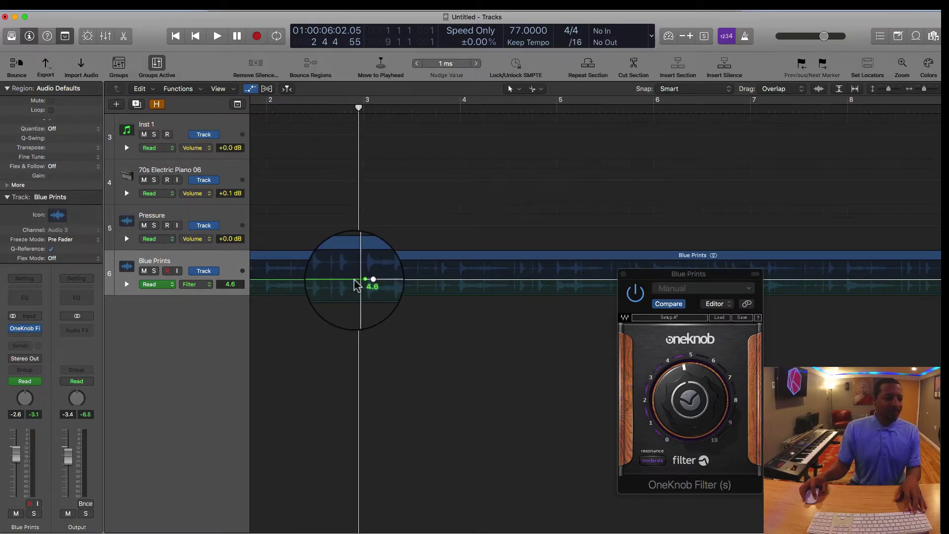
{"action": "scroll", "coordinate": [356, 282], "scroll_direction": "up", "scroll_amount": 3}
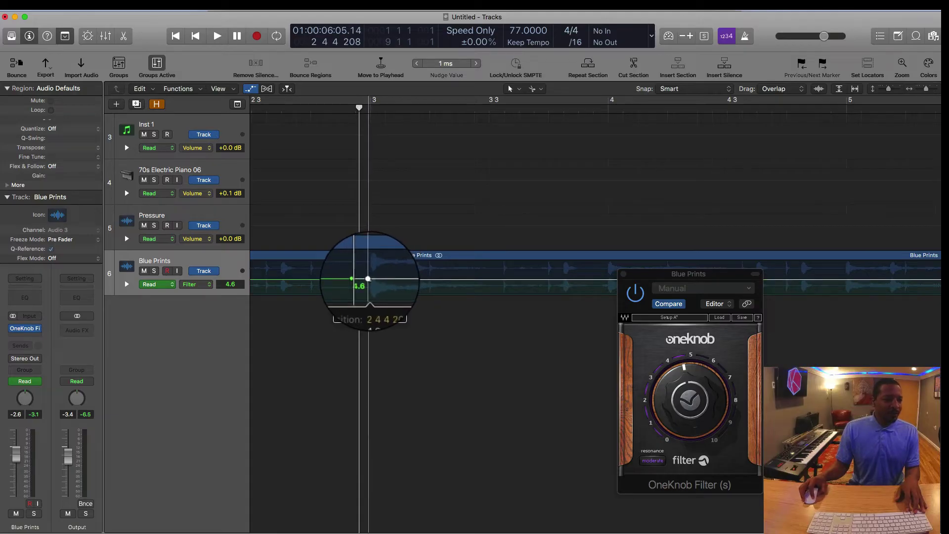
{"action": "scroll", "coordinate": [368, 279], "scroll_direction": "down", "scroll_amount": 5}
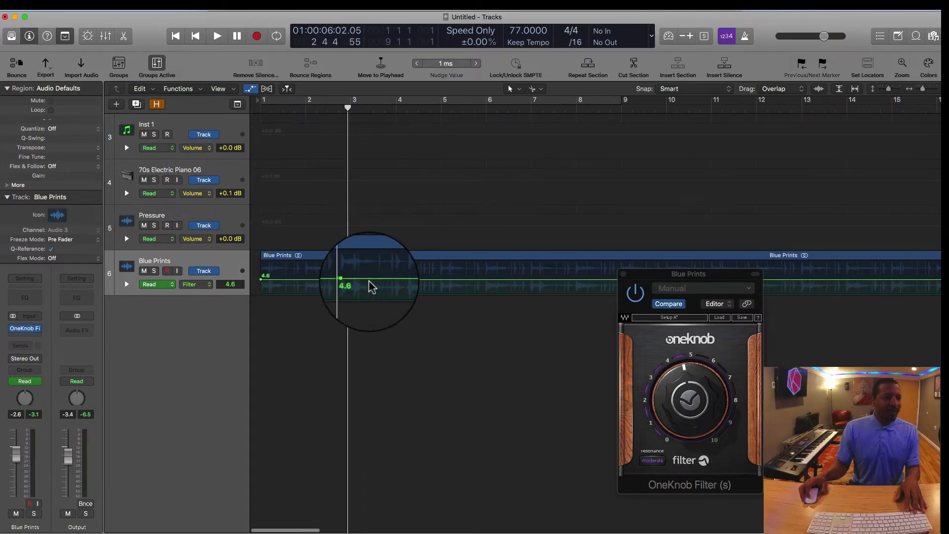
{"action": "key", "text": "Return"}
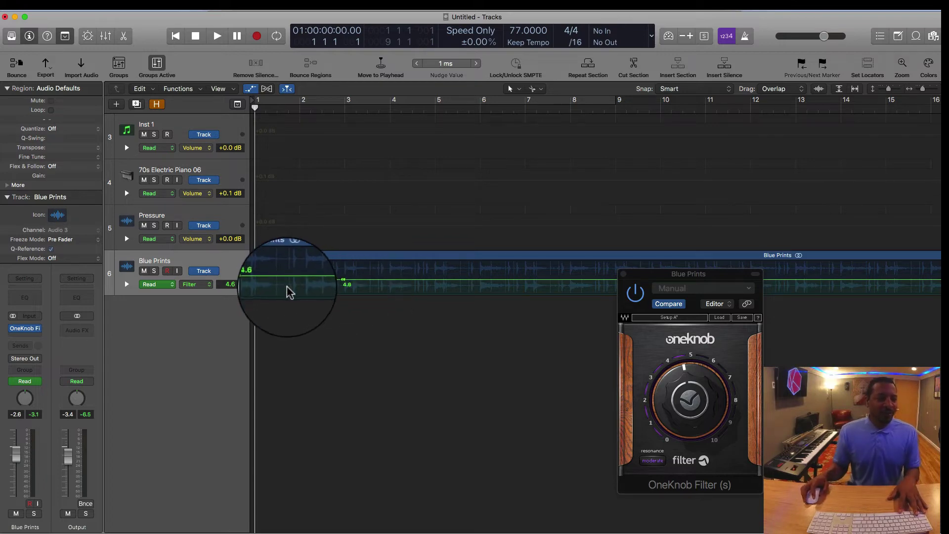
{"action": "key", "text": "space"}
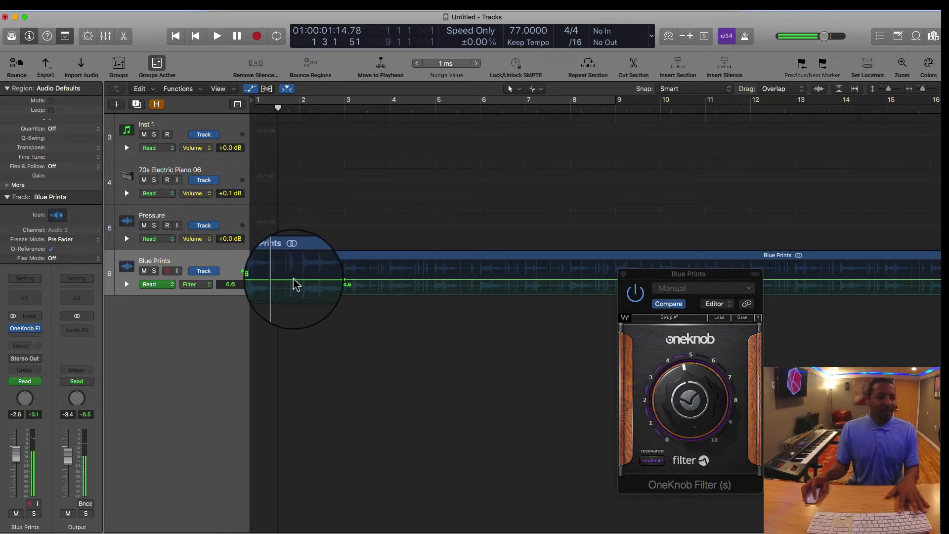
{"action": "key", "text": "space"}
{"action": "left_click_drag", "start_coordinate": [296, 280], "coordinate": [299, 251]}
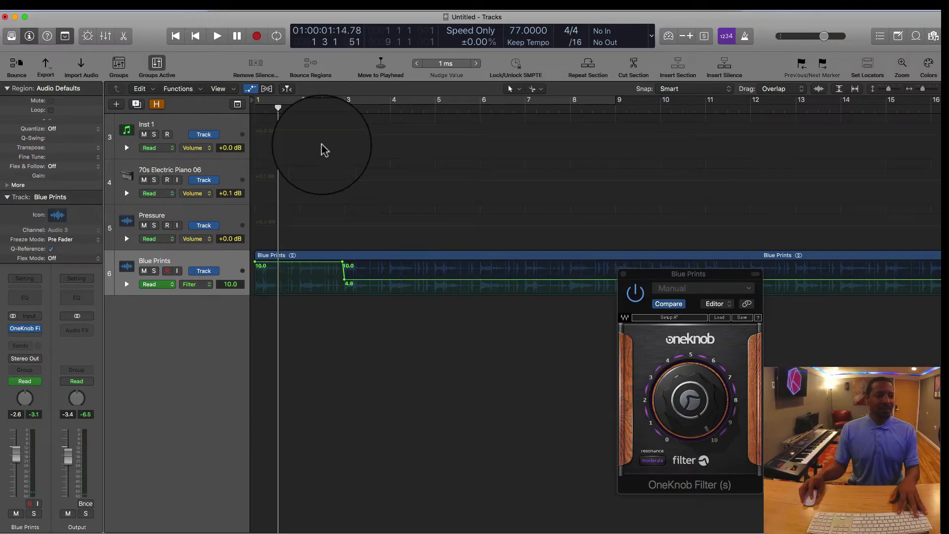
Move the OneKnob Filter window down out of the way and play back the filter drop
{"action": "scroll", "coordinate": [359, 203], "scroll_direction": "up", "scroll_amount": 10}
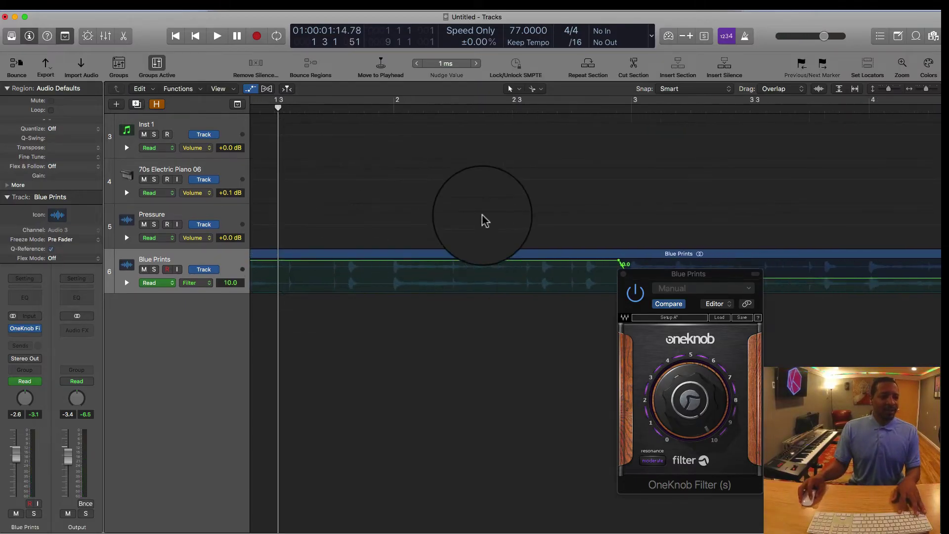
{"action": "left_click_drag", "start_coordinate": [695, 276], "coordinate": [684, 396]}
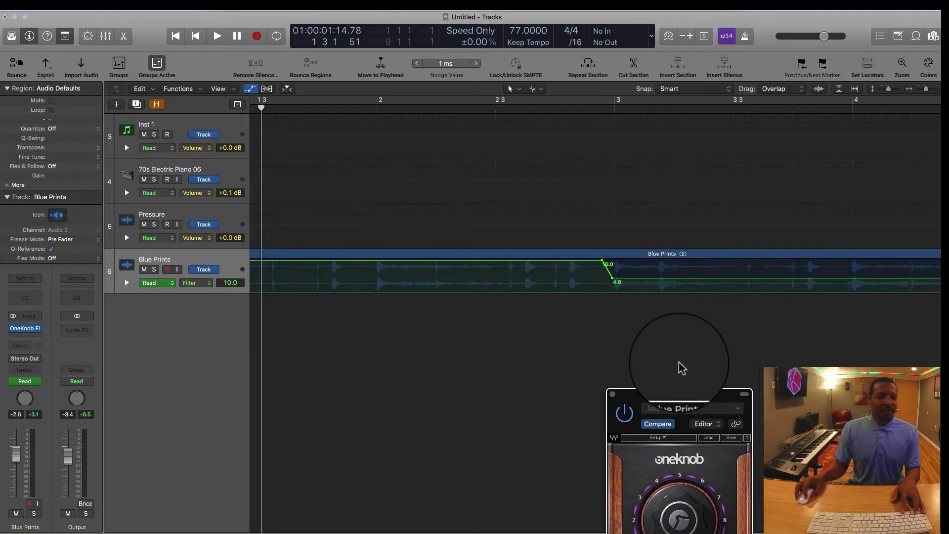
{"action": "scroll", "coordinate": [657, 304], "scroll_direction": "down", "scroll_amount": 2}
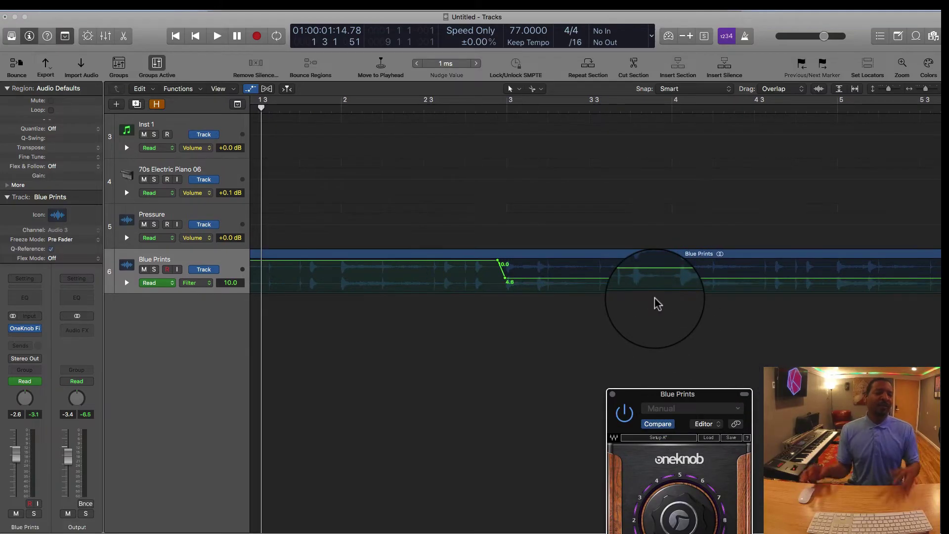
{"action": "scroll", "coordinate": [477, 283], "scroll_direction": "down", "scroll_amount": 4}
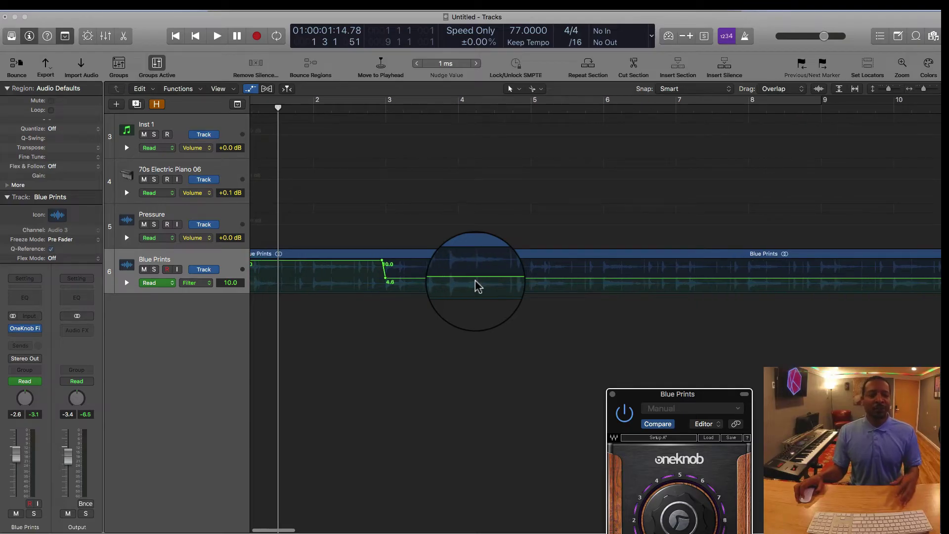
{"action": "scroll", "coordinate": [463, 277], "scroll_direction": "down", "scroll_amount": 3}
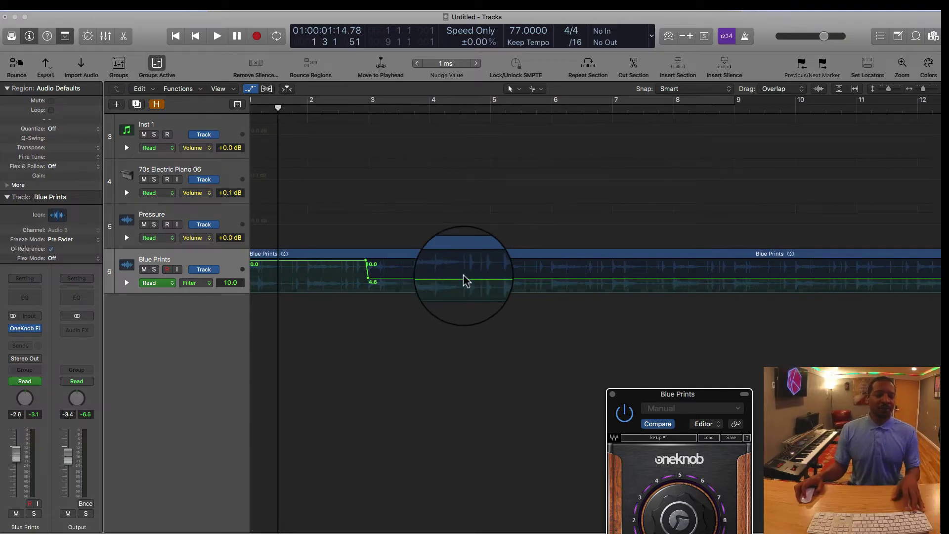
{"action": "key", "text": "space"}
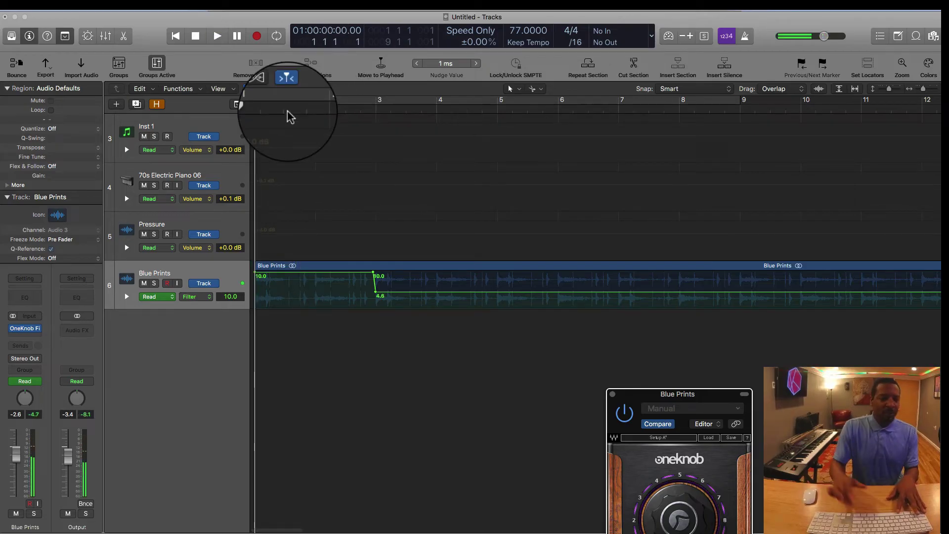
Restart playback and add two Filter automation points at 4.6 just before bar 9
{"action": "key", "text": "Return"}
{"action": "scroll", "coordinate": [547, 334], "scroll_direction": "down", "scroll_amount": 3}
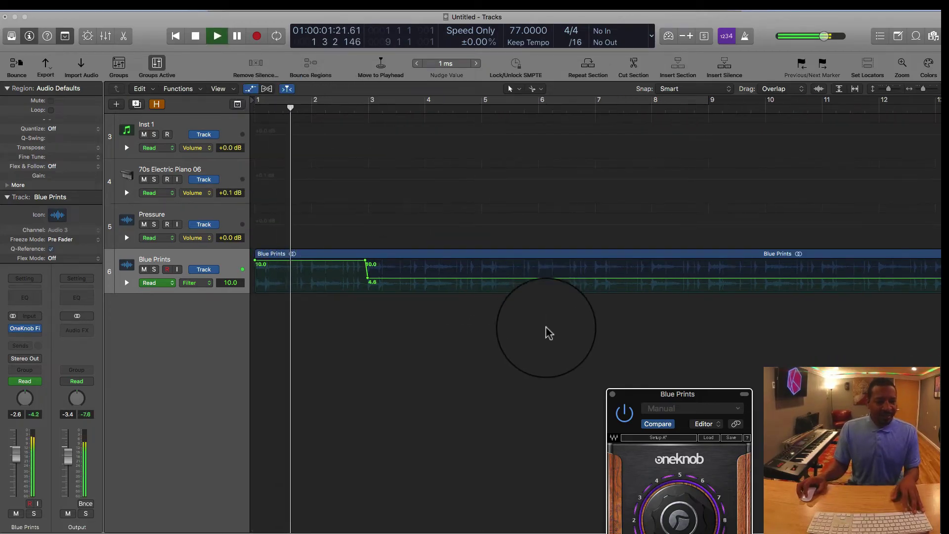
{"action": "key", "text": "a"}
{"action": "key", "text": "a"}
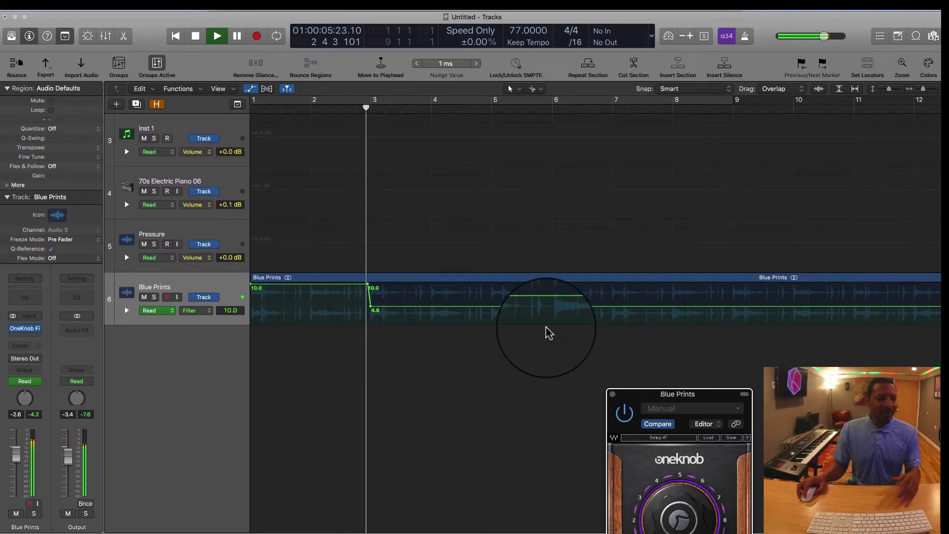
{"action": "scroll", "coordinate": [560, 372], "scroll_direction": "down", "scroll_amount": 3}
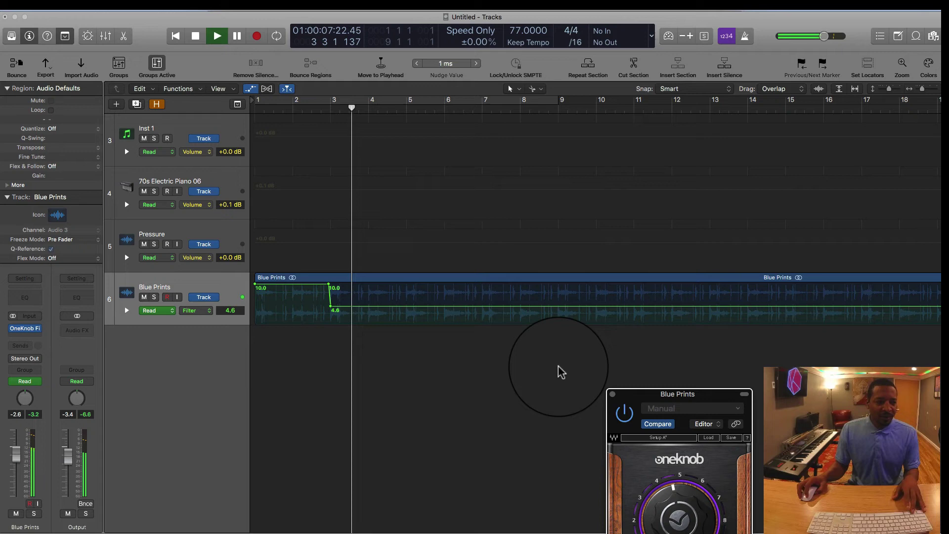
{"action": "scroll", "coordinate": [560, 372], "scroll_direction": "down", "scroll_amount": 1}
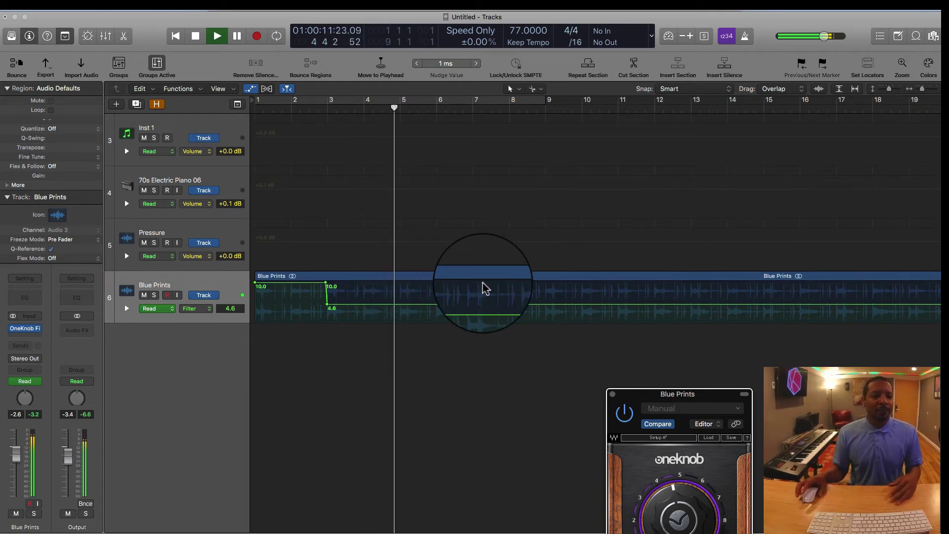
{"action": "left_click", "coordinate": [536, 304]}
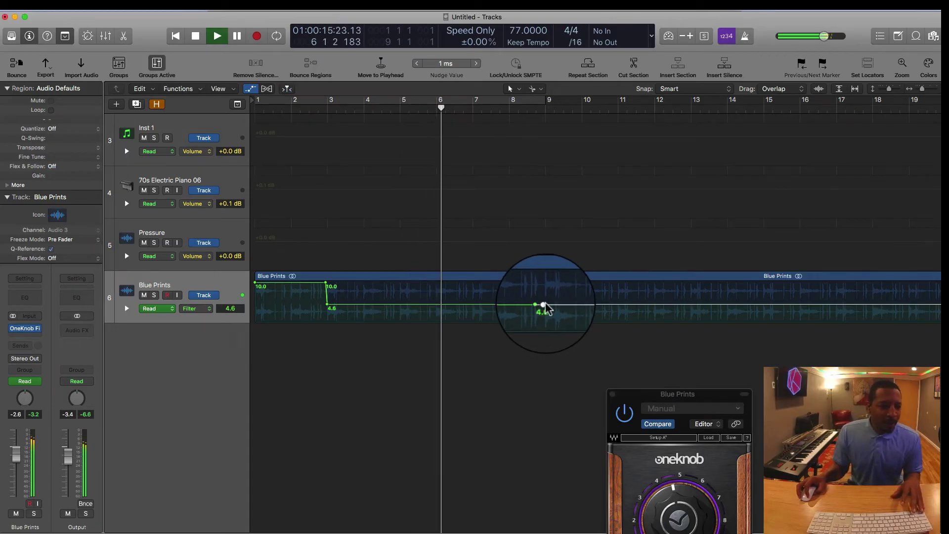
{"action": "left_click", "coordinate": [544, 305]}
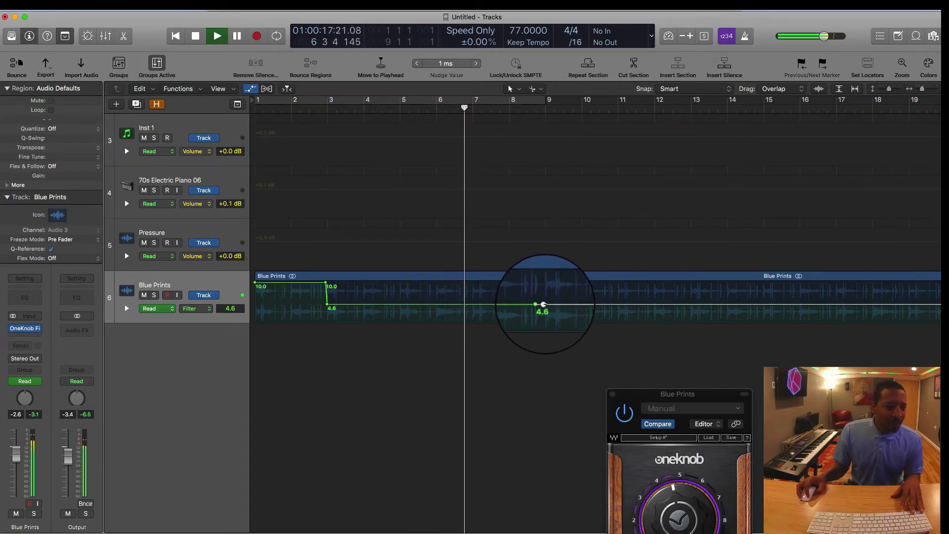
Raise the later point to 10.0, move the plug-in window up, and slide the 4.6 point to about bar 7.4
{"action": "left_click_drag", "start_coordinate": [544, 305], "coordinate": [542, 288]}
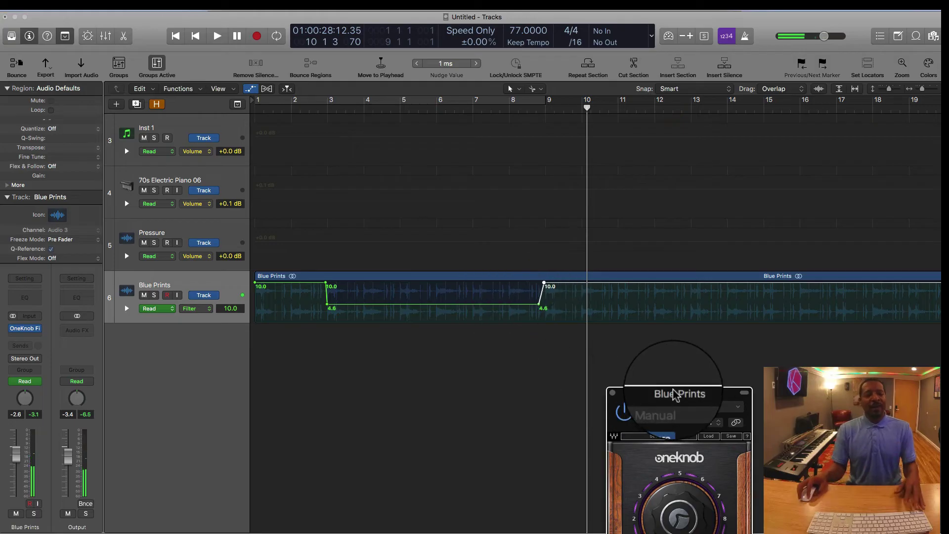
{"action": "left_click_drag", "start_coordinate": [677, 395], "coordinate": [735, 149]}
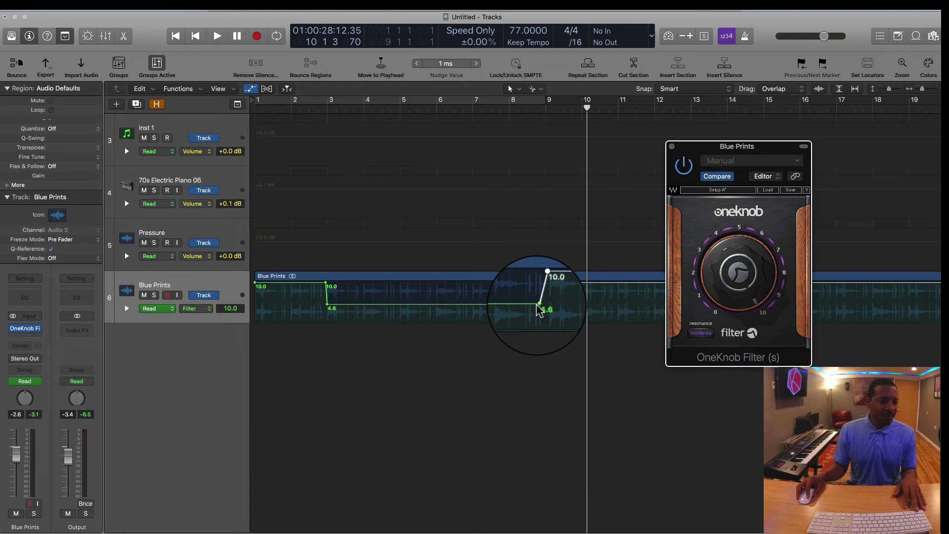
{"action": "left_click_drag", "start_coordinate": [539, 303], "coordinate": [496, 304]}
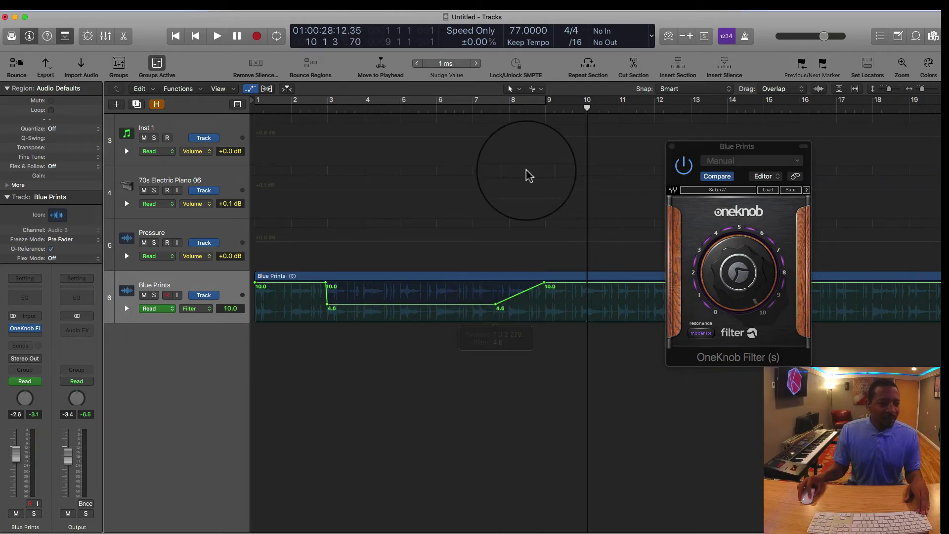
{"action": "left_click", "coordinate": [465, 111]}
{"action": "key", "text": "space"}
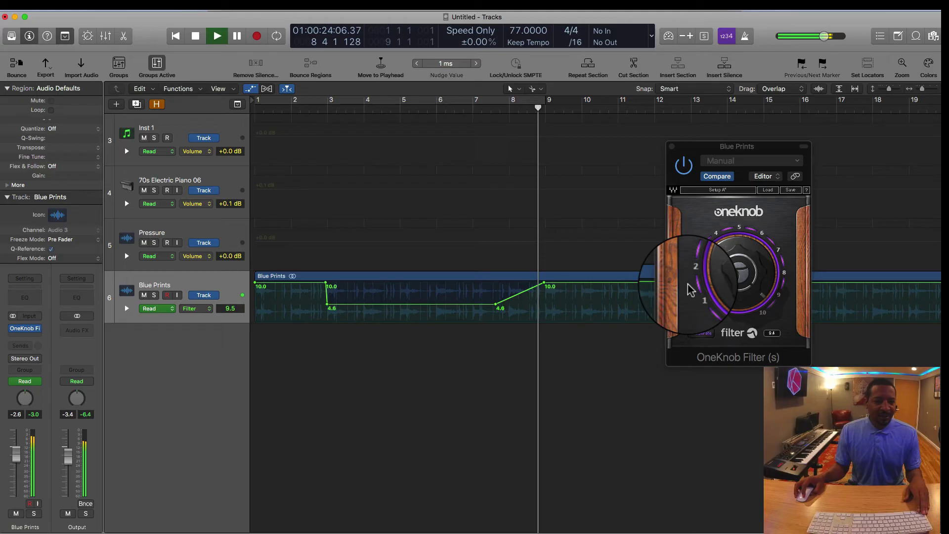
{"action": "key", "text": "space"}
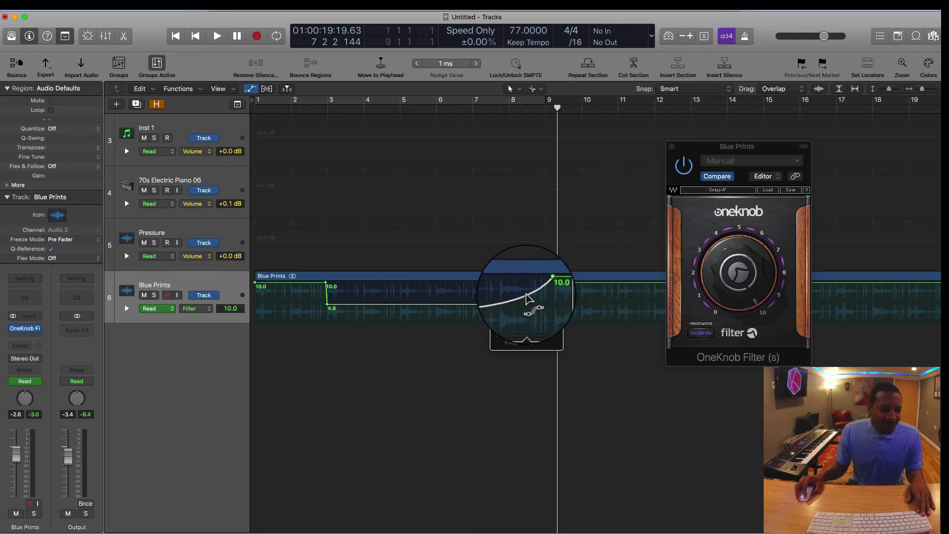
Place the playhead at bar 6 on the ruler
{"action": "left_click", "coordinate": [437, 103]}
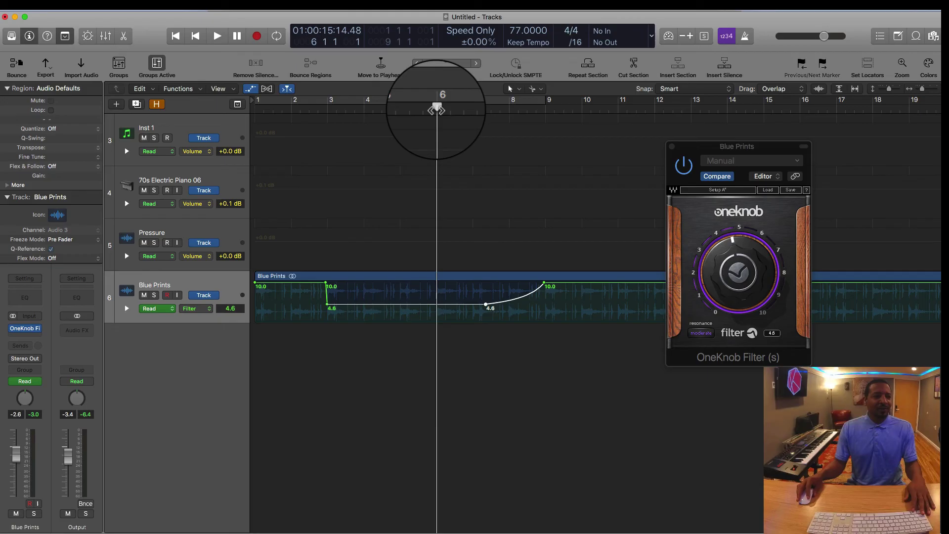
{"action": "key", "text": "space"}
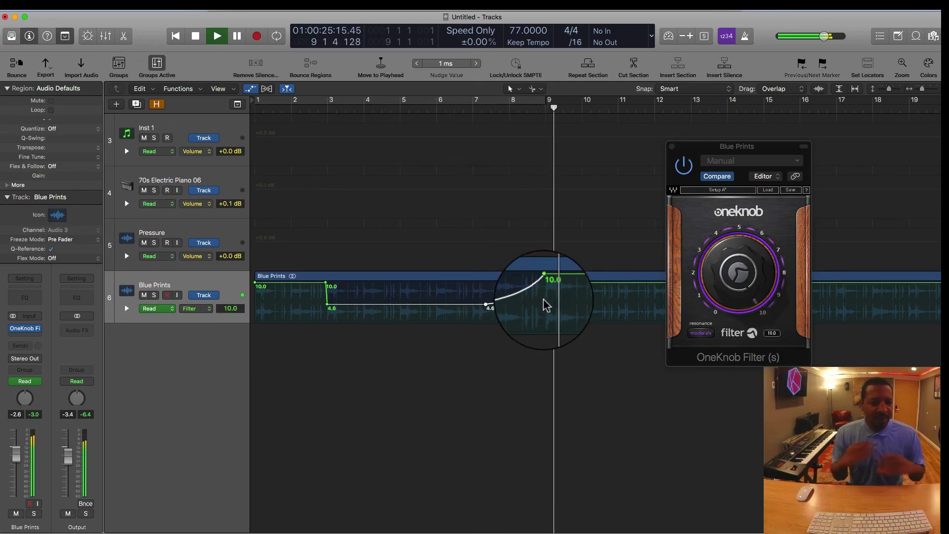
{"action": "key", "text": "space"}
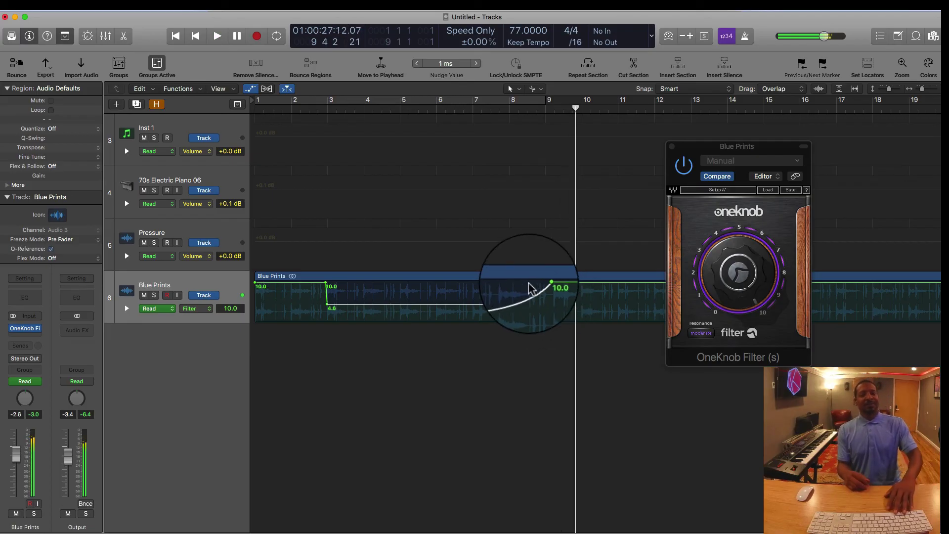